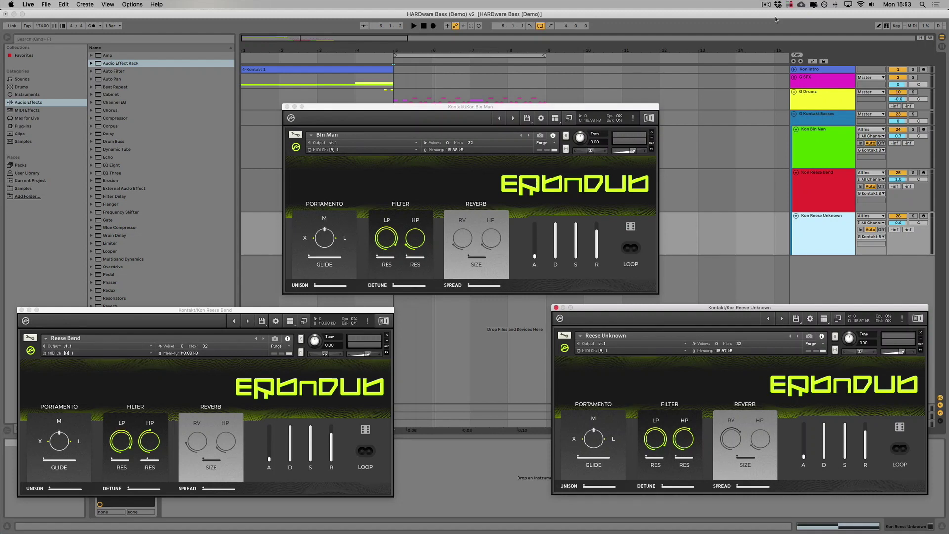
Play the arrangement briefly, then close the Reese Unknown and Reese Bend instrument windows.
{"action": "key", "text": "space"}
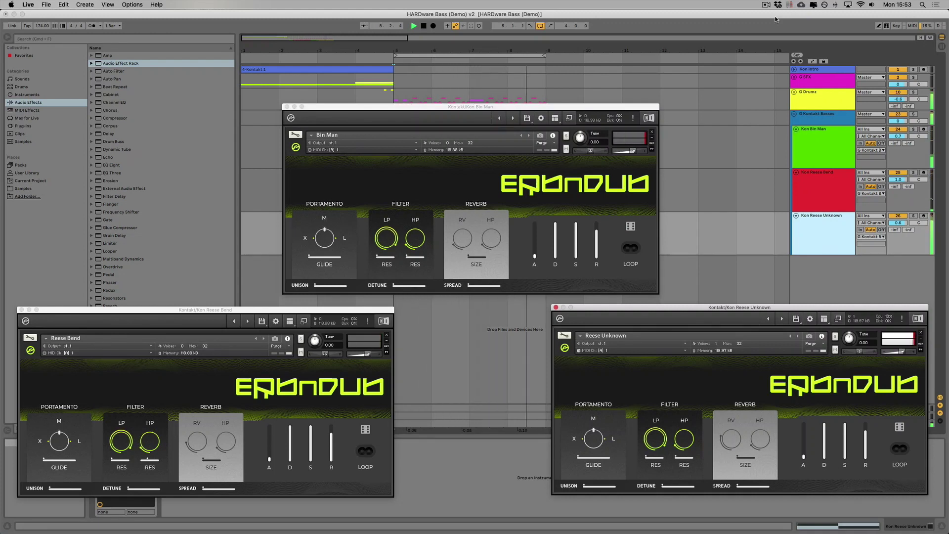
{"action": "key", "text": "space"}
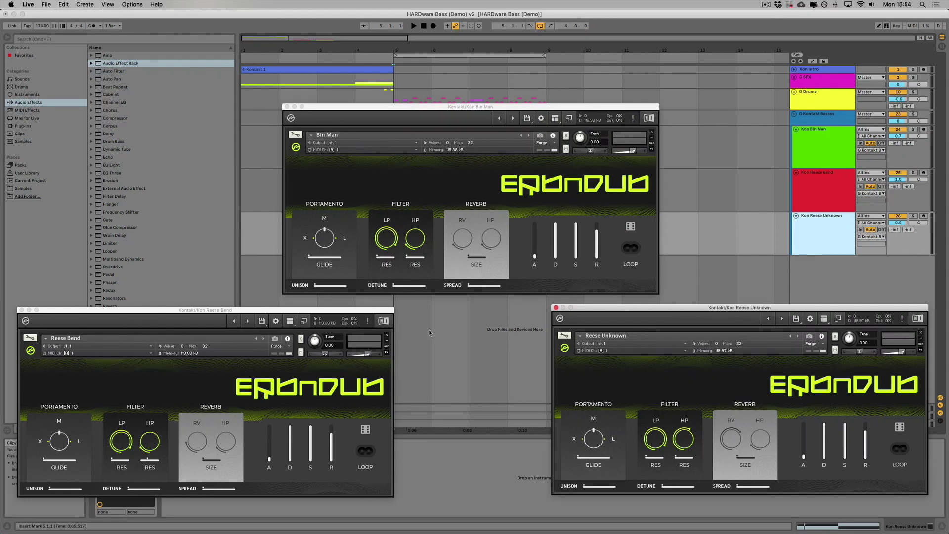
{"action": "left_click", "coordinate": [556, 307]}
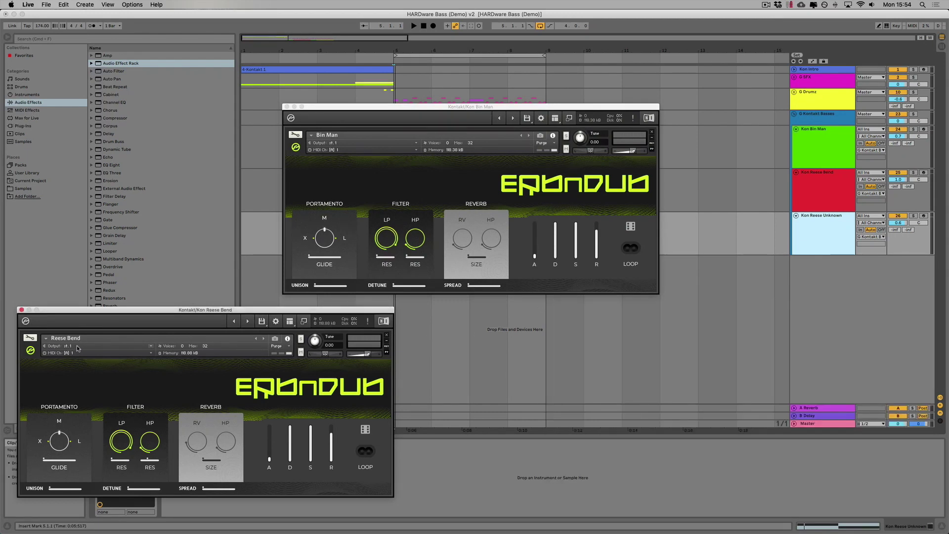
{"action": "left_click", "coordinate": [22, 311]}
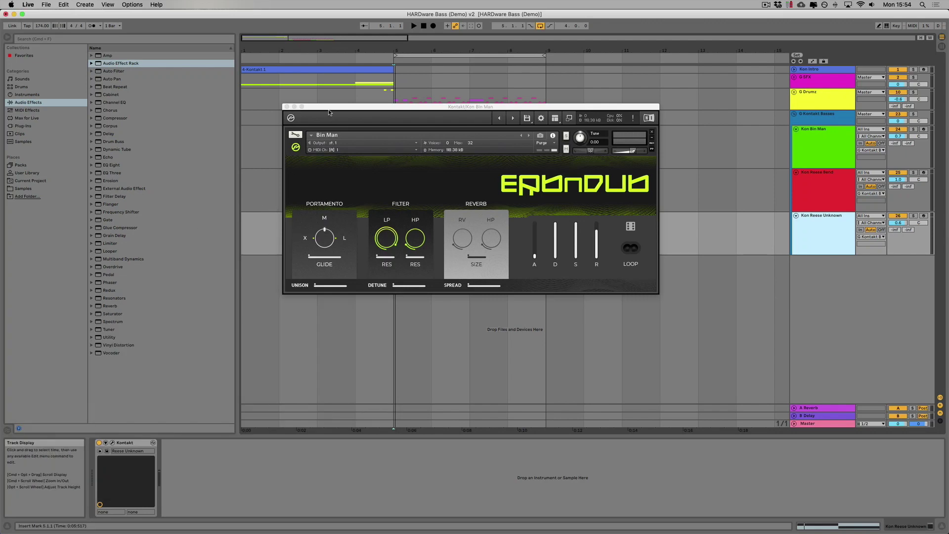
Move the Bin Man window aside, zoom in around bar 5, and loop 5.1.1 to 5.3.1.
{"action": "left_click_drag", "start_coordinate": [346, 107], "coordinate": [393, 318]}
{"action": "left_click_drag", "start_coordinate": [544, 56], "coordinate": [433, 59]}
{"action": "key", "text": "plus"}
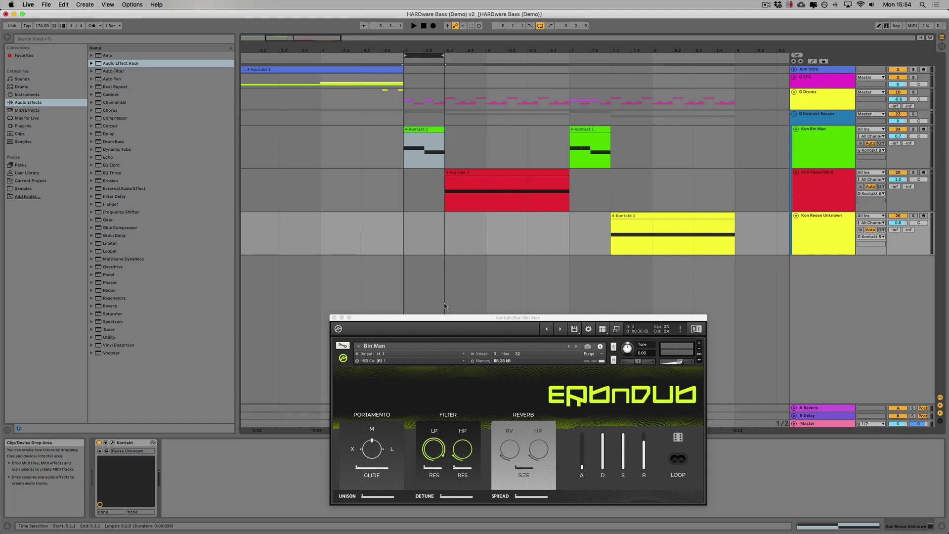
{"action": "left_click_drag", "start_coordinate": [444, 317], "coordinate": [399, 153]}
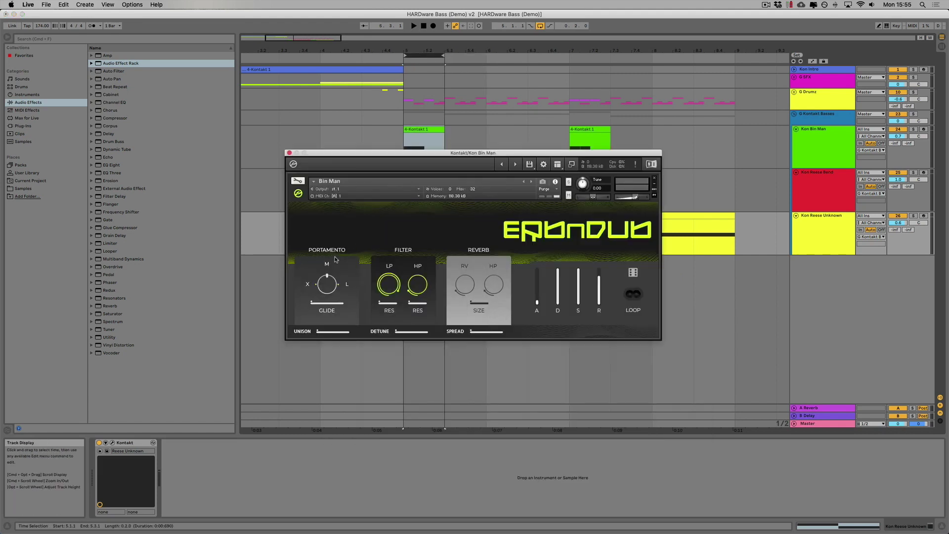
{"action": "mouse_move", "coordinate": [327, 284]}
{"action": "left_mouse_down"}
{"action": "mouse_move", "coordinate": [326, 293]}
{"action": "mouse_move", "coordinate": [336, 255]}
{"action": "mouse_move", "coordinate": [335, 280]}
{"action": "left_mouse_up"}
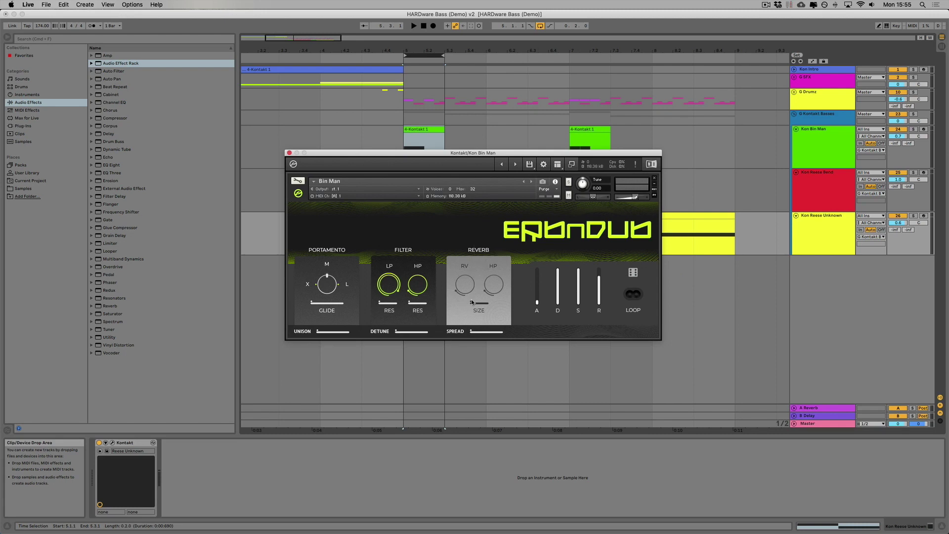
Raise Bin Man's Reverb HP, arm the Kon Bin Man track, and switch Bin Man's LOOP on.
{"action": "left_click_drag", "start_coordinate": [493, 287], "coordinate": [505, 219]}
{"action": "left_click", "coordinate": [633, 294]}
{"action": "left_click", "coordinate": [923, 130]}
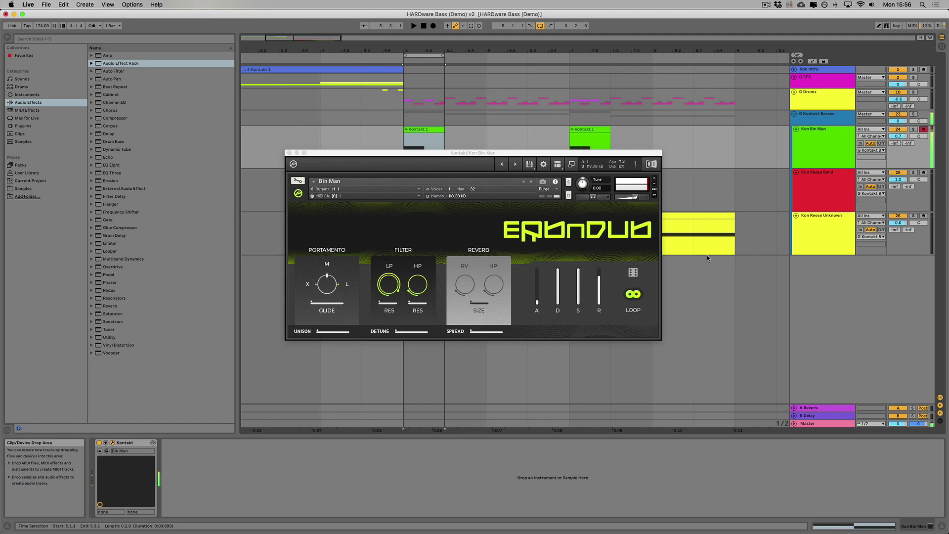
{"action": "left_click", "coordinate": [654, 278]}
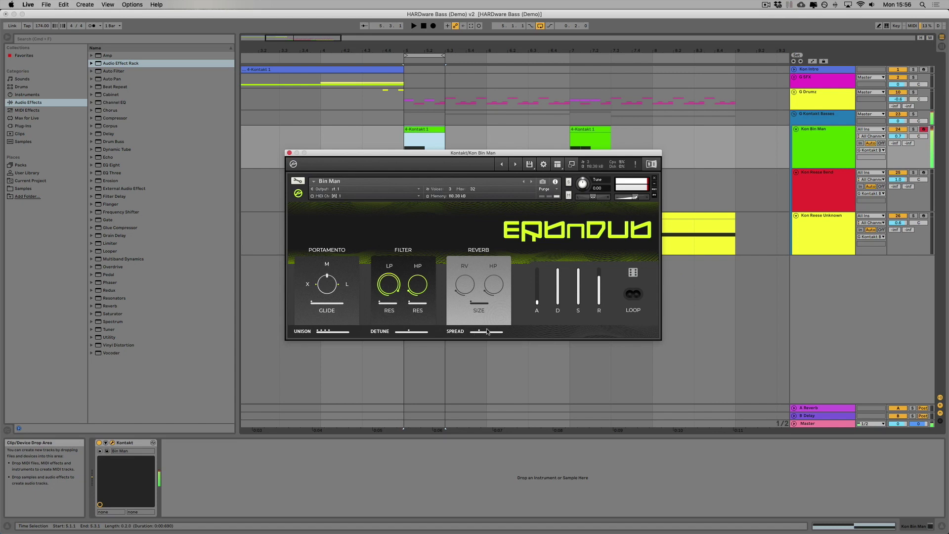
{"action": "left_click", "coordinate": [633, 295]}
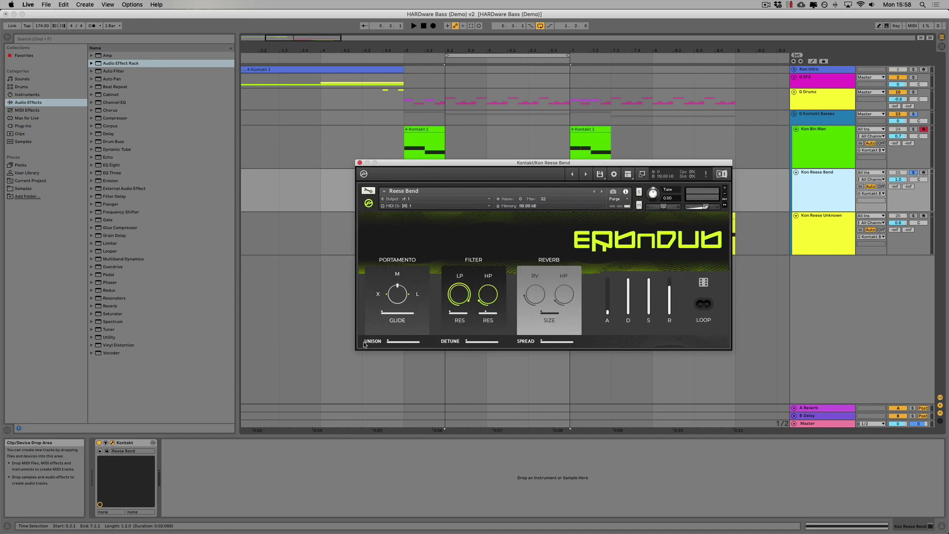
Raise Reese Bend's Unison, enable its LOOP, and arm its track; then close it and reopen Bin Man.
{"action": "left_click_drag", "start_coordinate": [389, 341], "coordinate": [574, 340]}
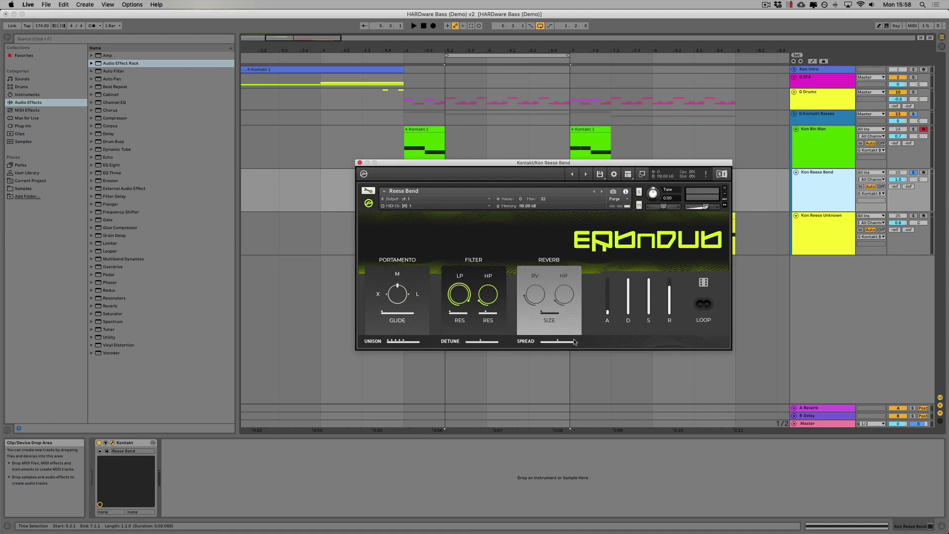
{"action": "left_click", "coordinate": [703, 304]}
{"action": "left_click", "coordinate": [924, 173]}
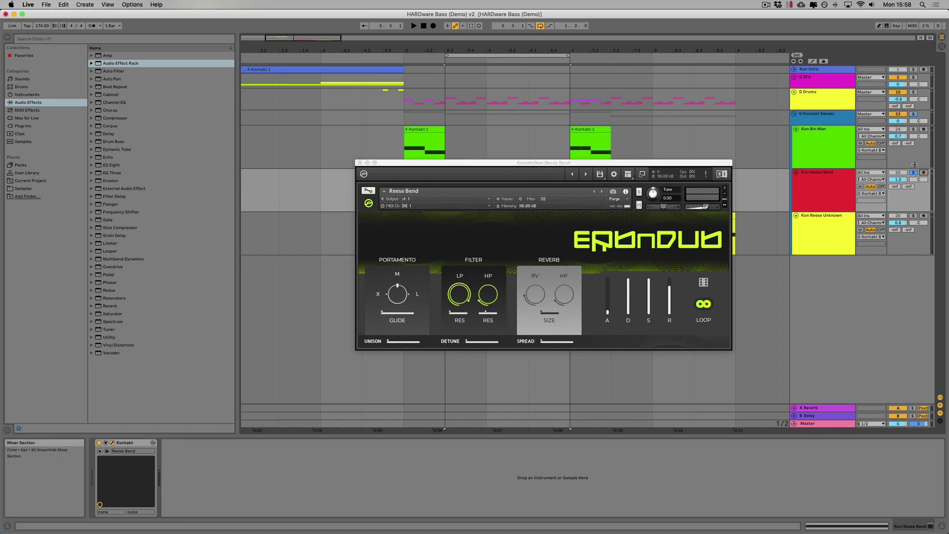
{"action": "left_click", "coordinate": [360, 162]}
{"action": "left_click", "coordinate": [762, 144]}
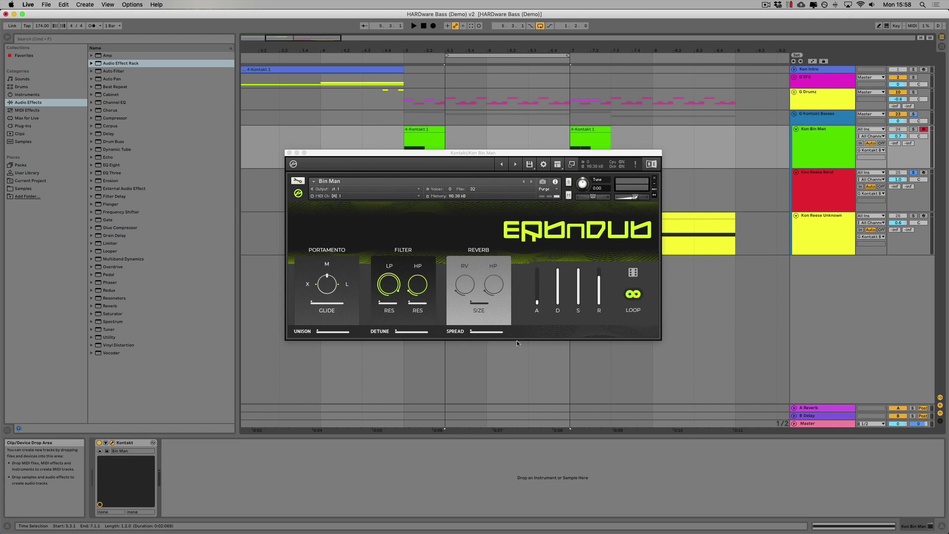
Expand Bin Man's Kontakt to edit view, check the Group, Mapping and Wave editors, then show the Script Editor.
{"action": "double_click", "coordinate": [333, 152]}
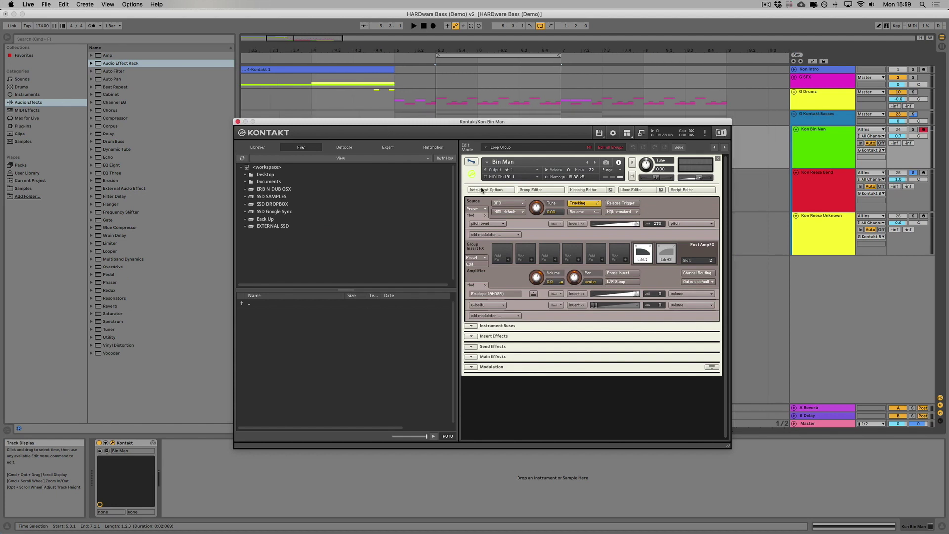
{"action": "left_click", "coordinate": [541, 191]}
{"action": "left_click", "coordinate": [541, 191]}
{"action": "left_click", "coordinate": [577, 189]}
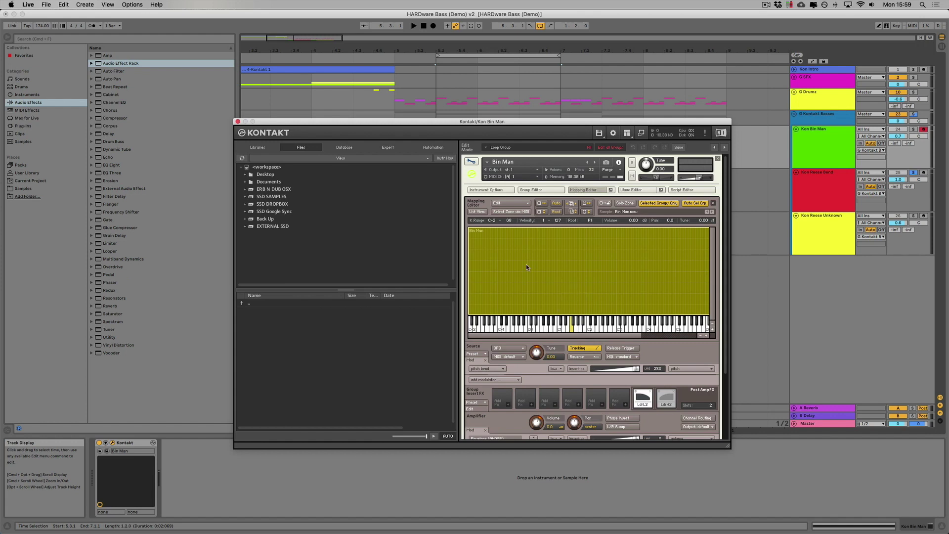
{"action": "left_click", "coordinate": [584, 190]}
{"action": "left_click", "coordinate": [634, 190]}
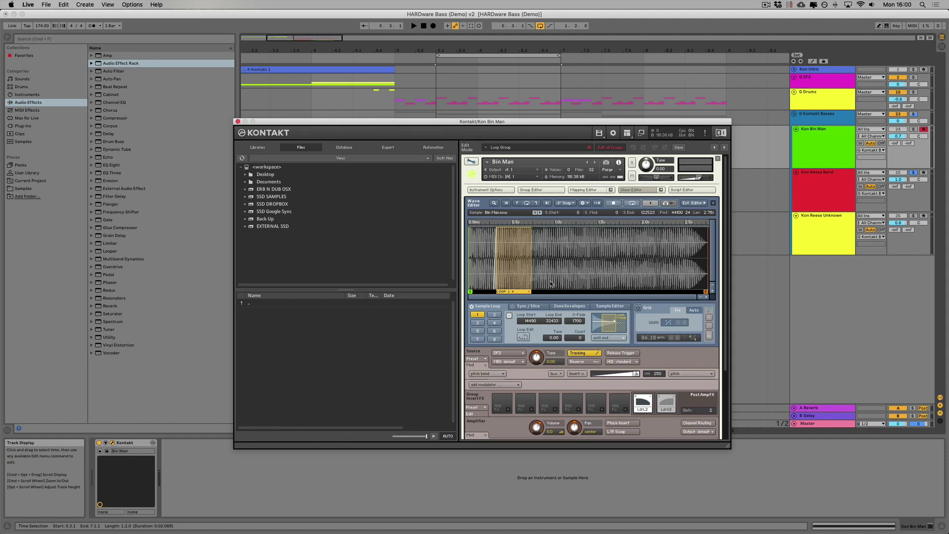
{"action": "left_click", "coordinate": [680, 191]}
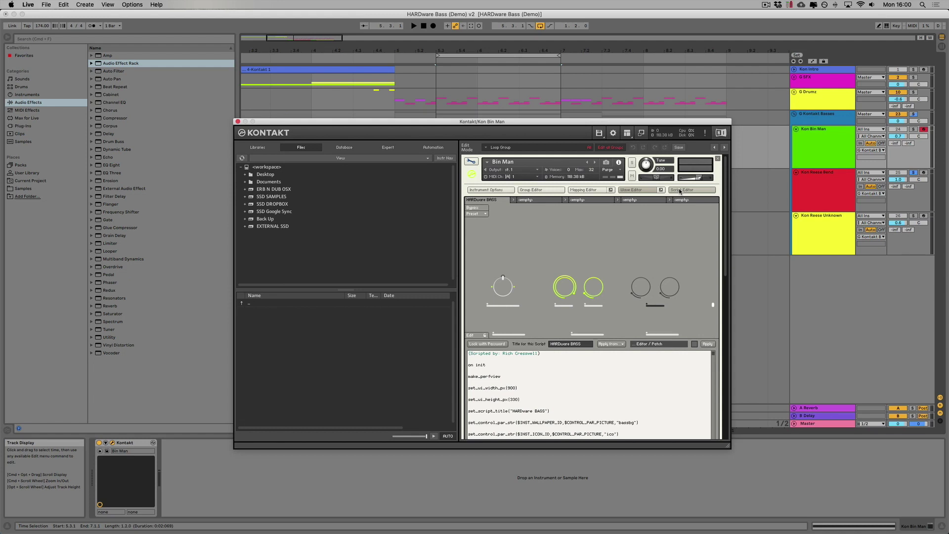
Swap the script for the Group Editor and compare Loop Group and One Shot Group zones in the mapping.
{"action": "left_click", "coordinate": [680, 190]}
{"action": "left_click", "coordinate": [533, 190]}
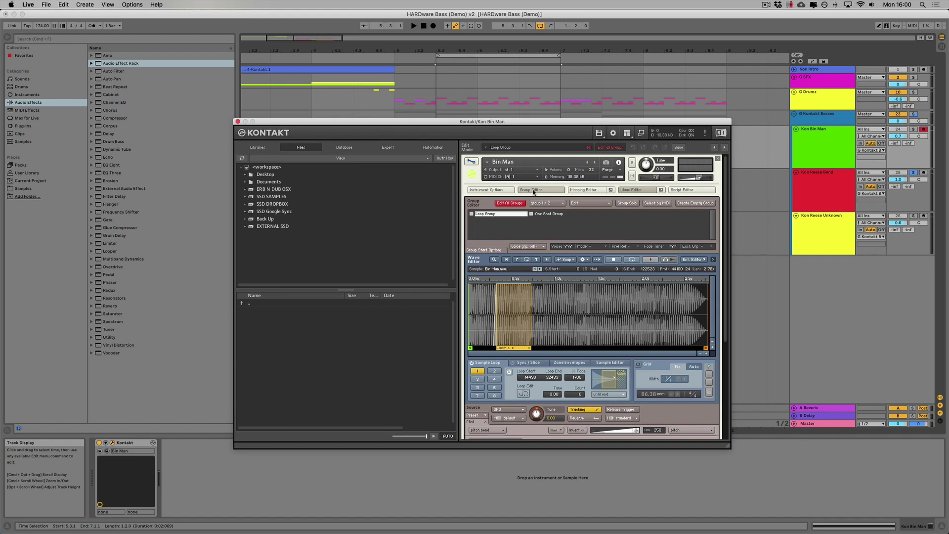
{"action": "left_click", "coordinate": [539, 214]}
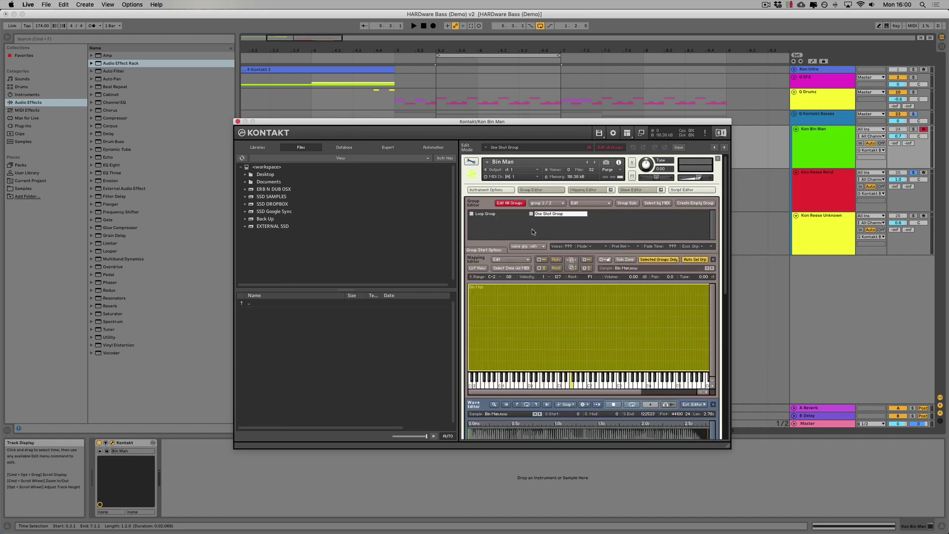
{"action": "left_click", "coordinate": [490, 215]}
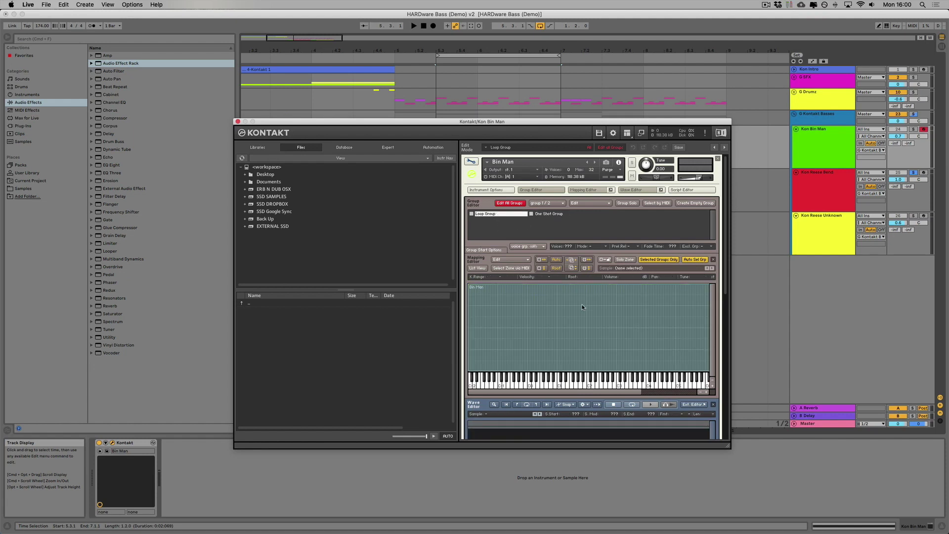
{"action": "left_click", "coordinate": [616, 314]}
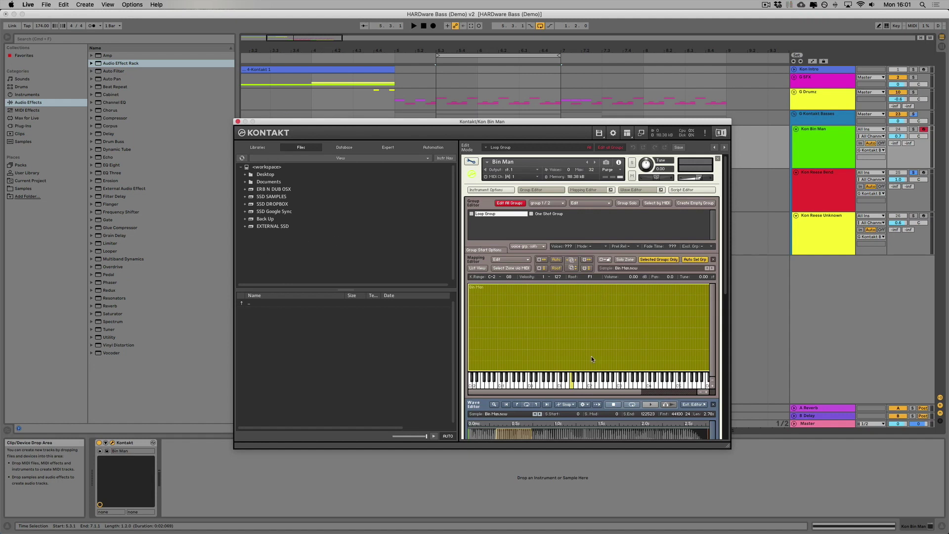
{"action": "left_click", "coordinate": [546, 213]}
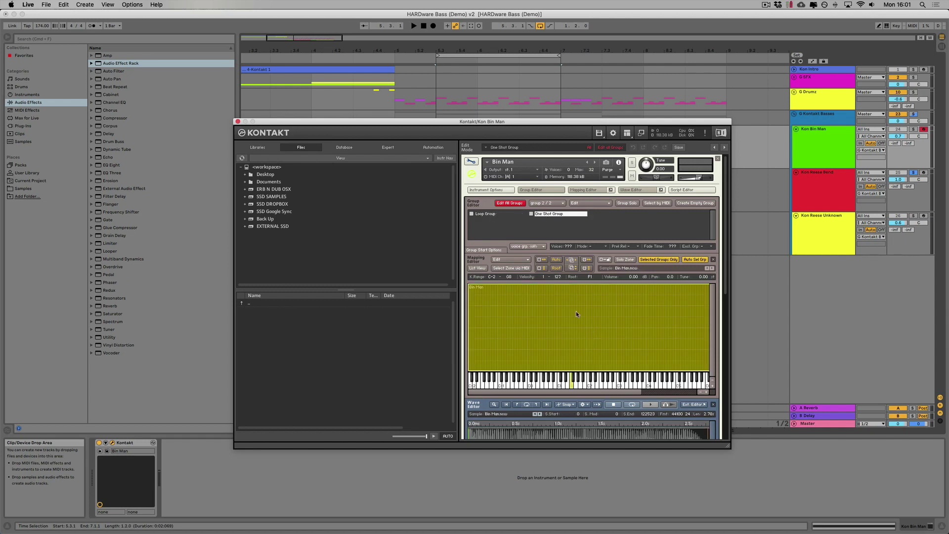
{"action": "left_click", "coordinate": [487, 214]}
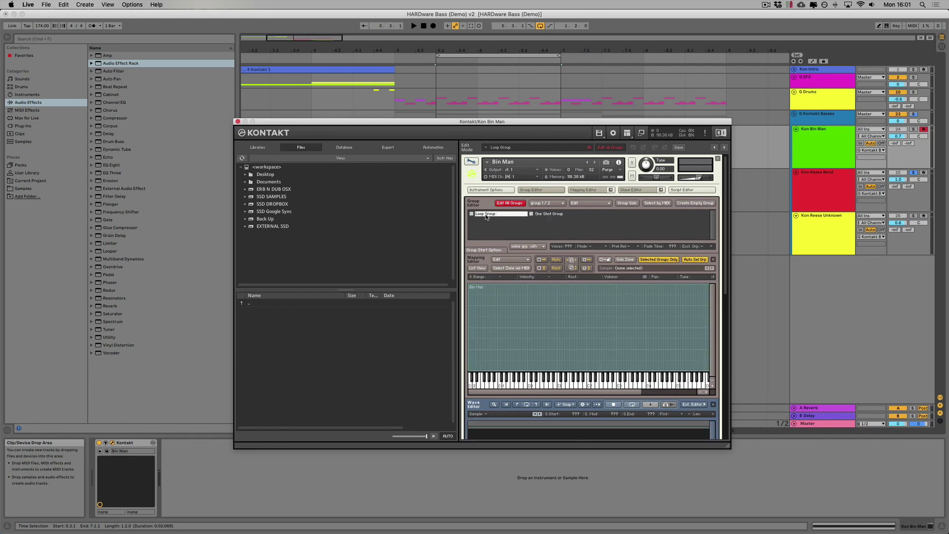
{"action": "left_click", "coordinate": [604, 310]}
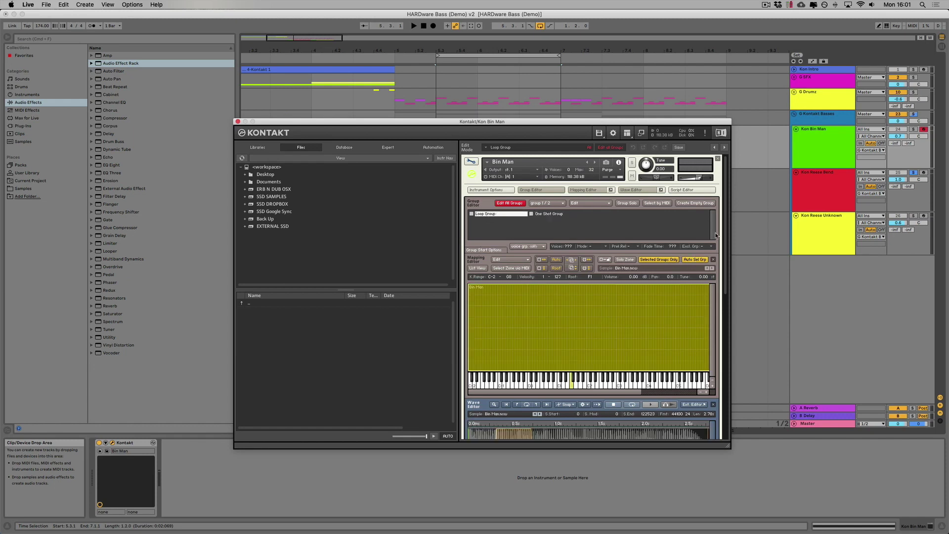
Enable loop slot 1 on Bin Man.ncw, ending at 30333 with a 400-sample crossfade.
{"action": "left_click_drag", "start_coordinate": [724, 223], "coordinate": [723, 303]}
{"action": "left_click", "coordinate": [471, 358]}
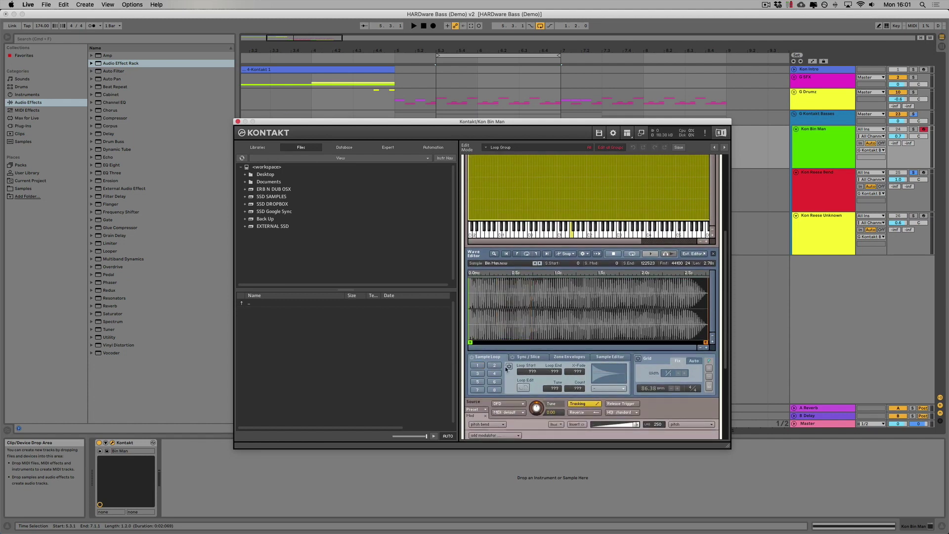
{"action": "left_click", "coordinate": [482, 368]}
{"action": "mouse_move", "coordinate": [532, 306]}
{"action": "left_mouse_down"}
{"action": "mouse_move", "coordinate": [596, 304]}
{"action": "mouse_move", "coordinate": [527, 306]}
{"action": "left_mouse_up"}
{"action": "left_click_drag", "start_coordinate": [577, 367], "coordinate": [579, 376]}
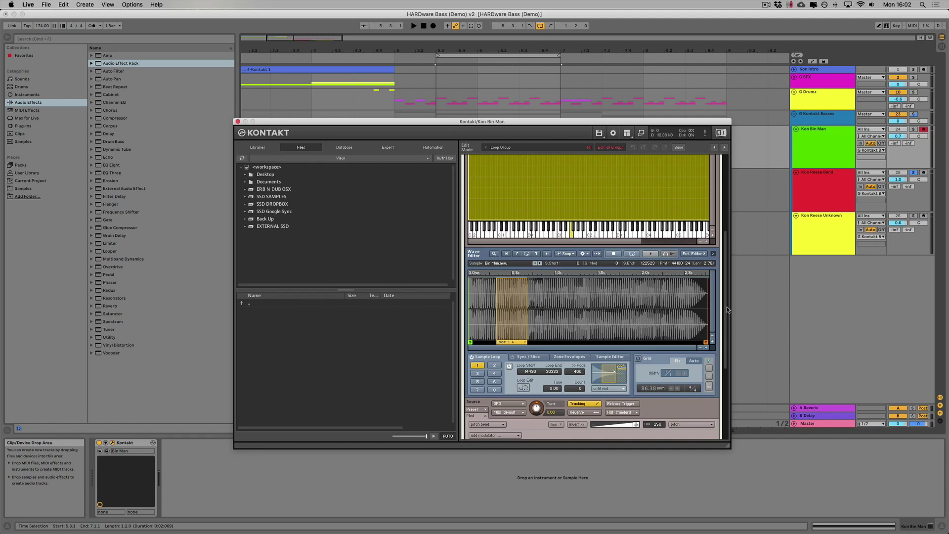
{"action": "scroll", "coordinate": [727, 310], "scroll_direction": "down", "scroll_amount": 1}
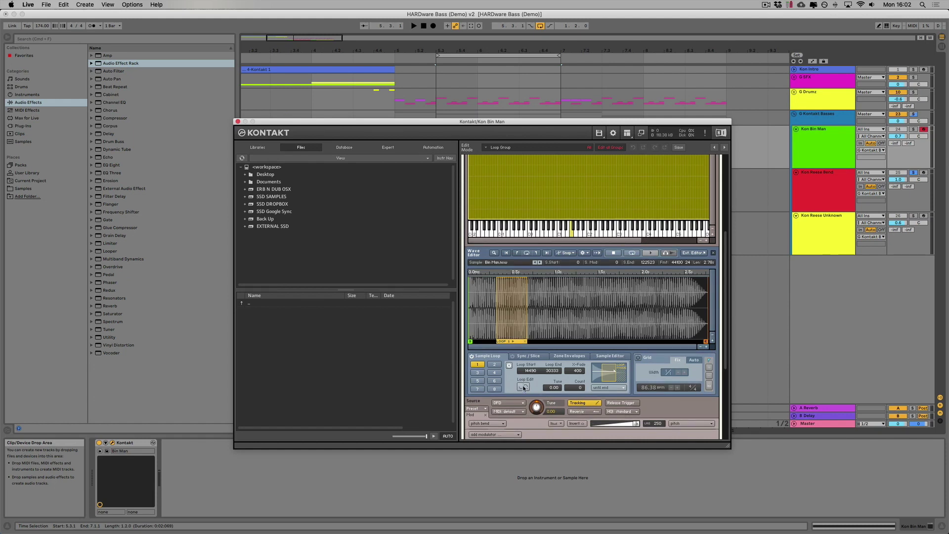
{"action": "left_click", "coordinate": [524, 388]}
{"action": "left_click", "coordinate": [524, 388]}
{"action": "scroll", "coordinate": [723, 319], "scroll_direction": "down", "scroll_amount": 5}
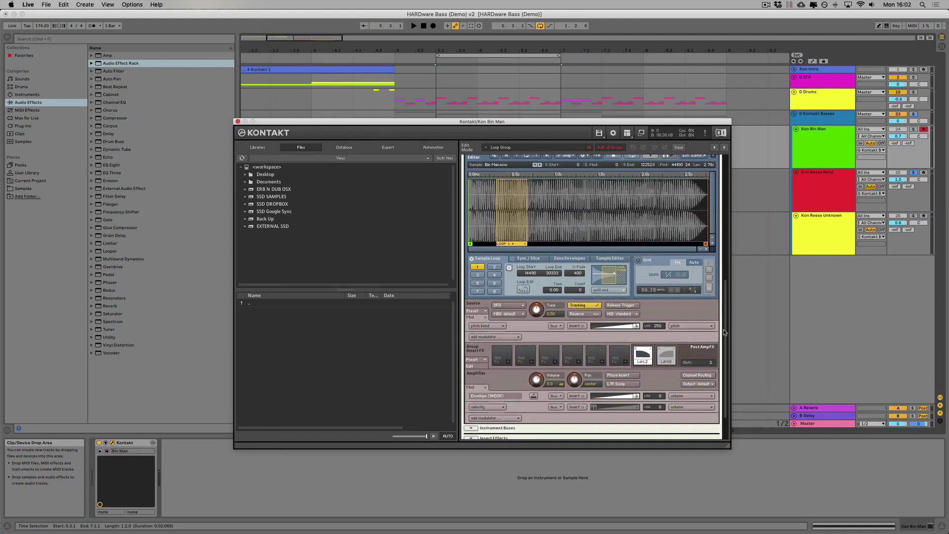
{"action": "left_click", "coordinate": [508, 300]}
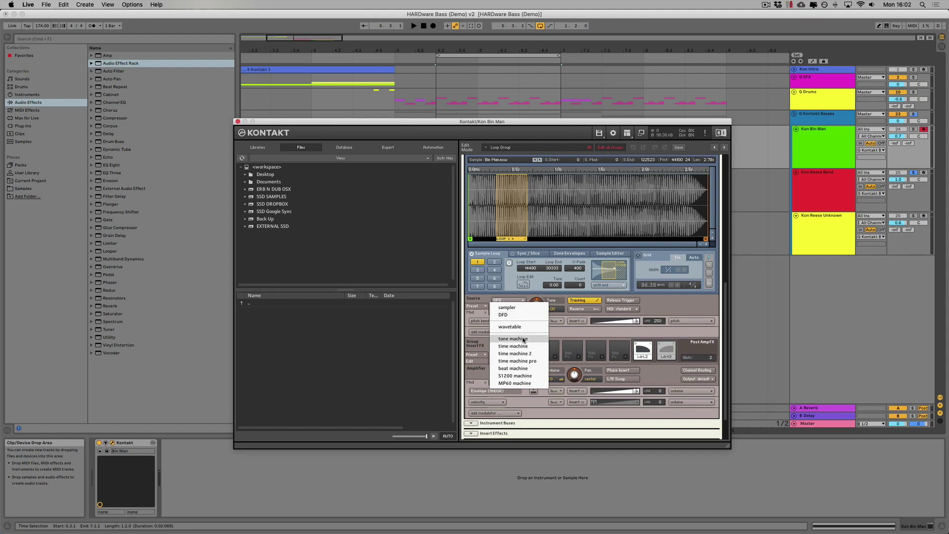
{"action": "left_click", "coordinate": [675, 301]}
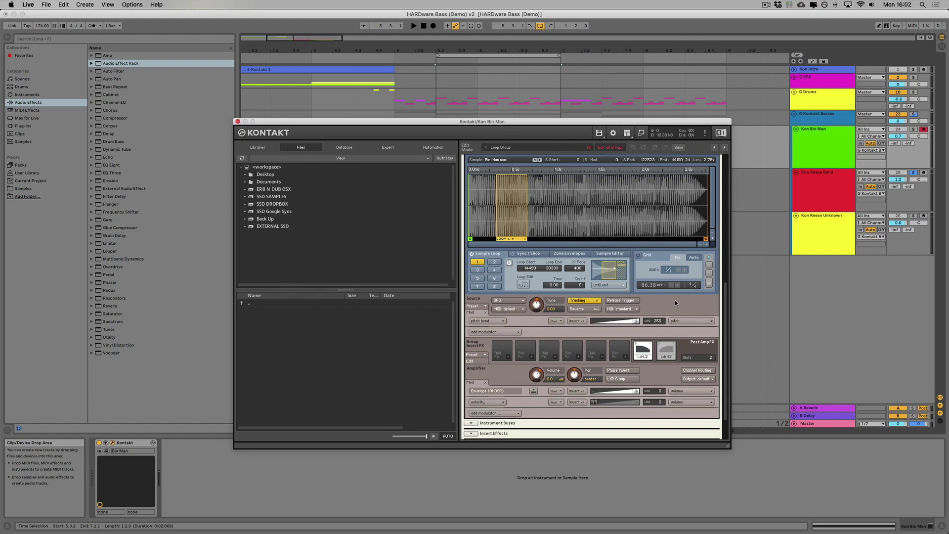
{"action": "left_click", "coordinate": [522, 301]}
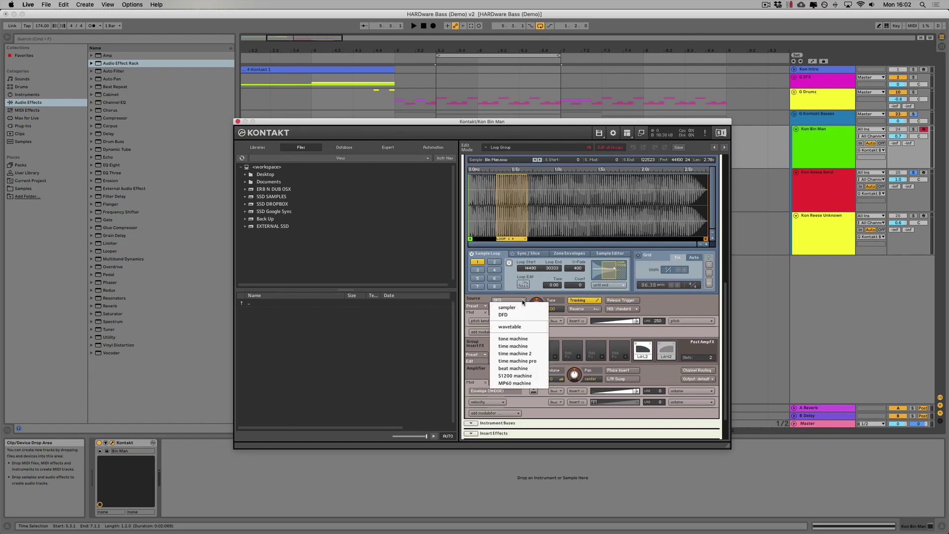
{"action": "left_click", "coordinate": [525, 362]}
{"action": "left_click", "coordinate": [833, 160]}
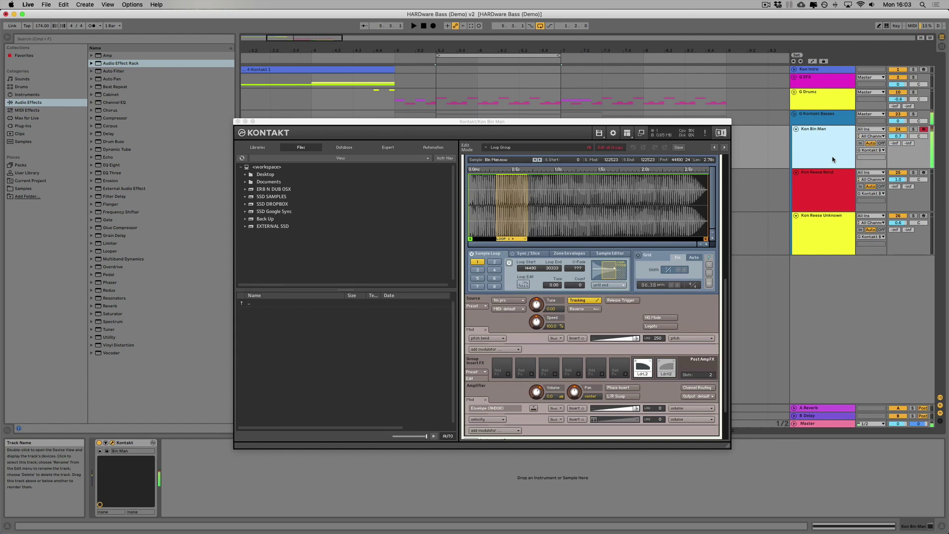
{"action": "left_click", "coordinate": [509, 300]}
{"action": "left_click", "coordinate": [520, 311]}
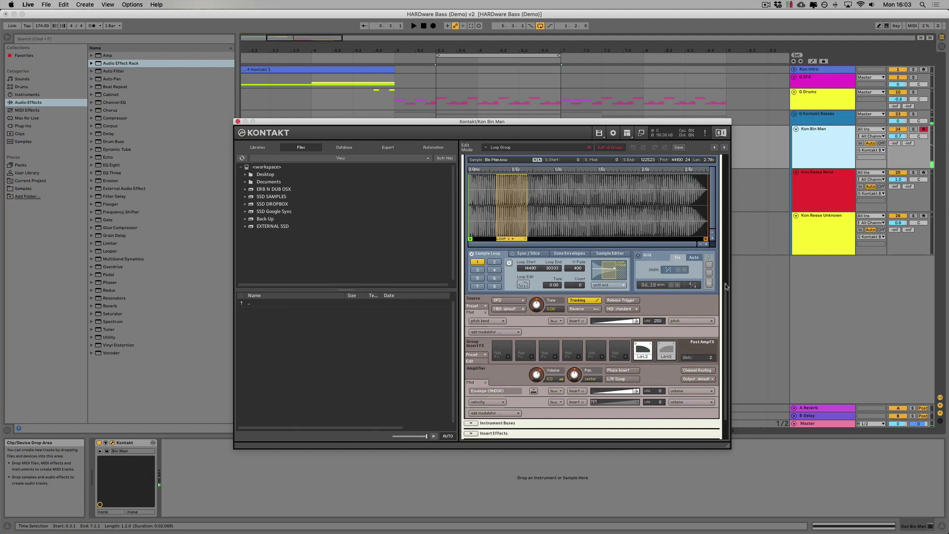
Scroll the rack through the Send and Main Effects, back to the top, then toggle edit mode.
{"action": "scroll", "coordinate": [724, 291], "scroll_direction": "down", "scroll_amount": 2}
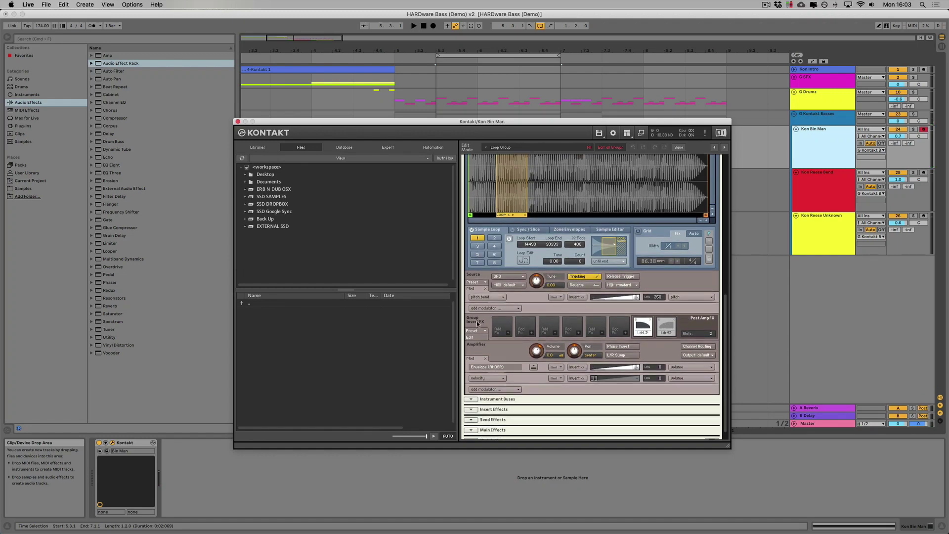
{"action": "scroll", "coordinate": [721, 406], "scroll_direction": "down", "scroll_amount": 1}
{"action": "left_click_drag", "start_coordinate": [723, 405], "coordinate": [725, 168]}
{"action": "left_click", "coordinate": [473, 162]}
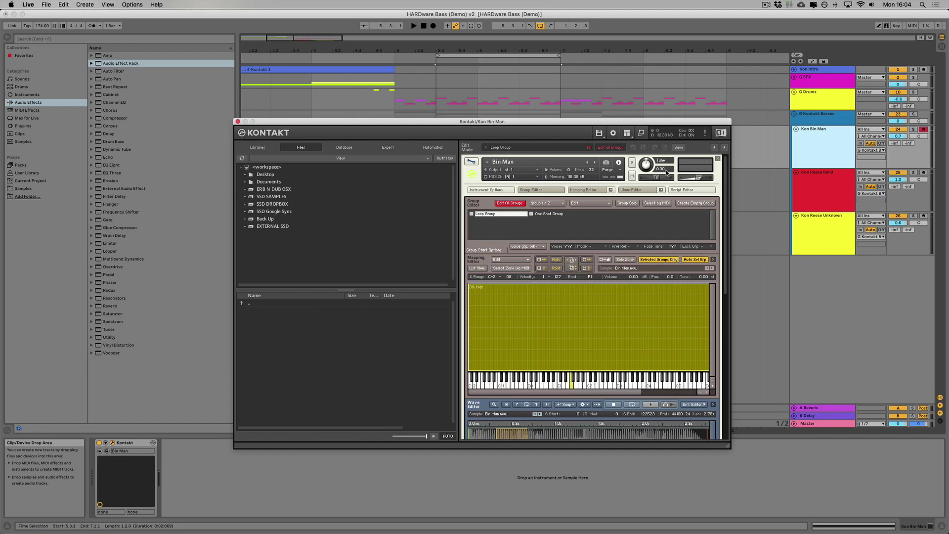
Show the Script Editor and scroll through the HARDware BASS KSP script text.
{"action": "left_click", "coordinate": [691, 191]}
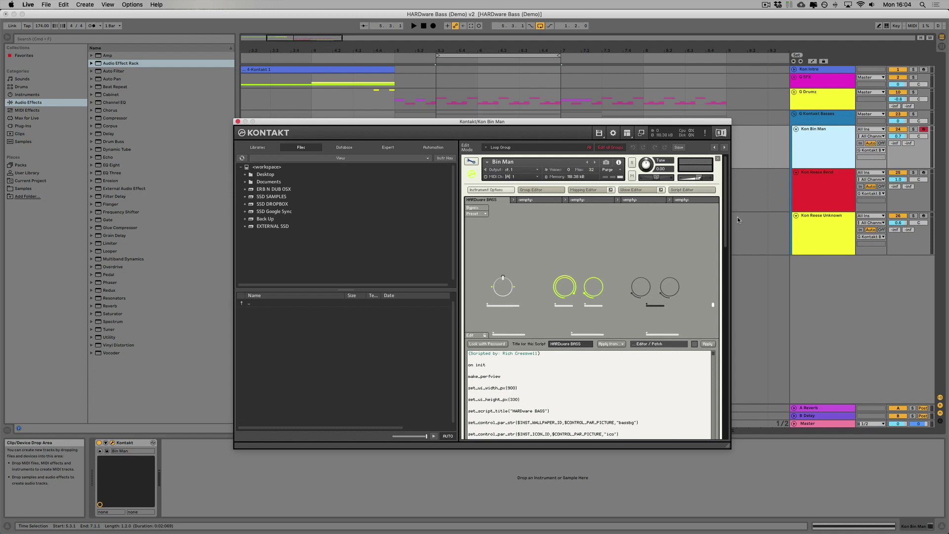
{"action": "scroll", "coordinate": [714, 254], "scroll_direction": "down", "scroll_amount": 3}
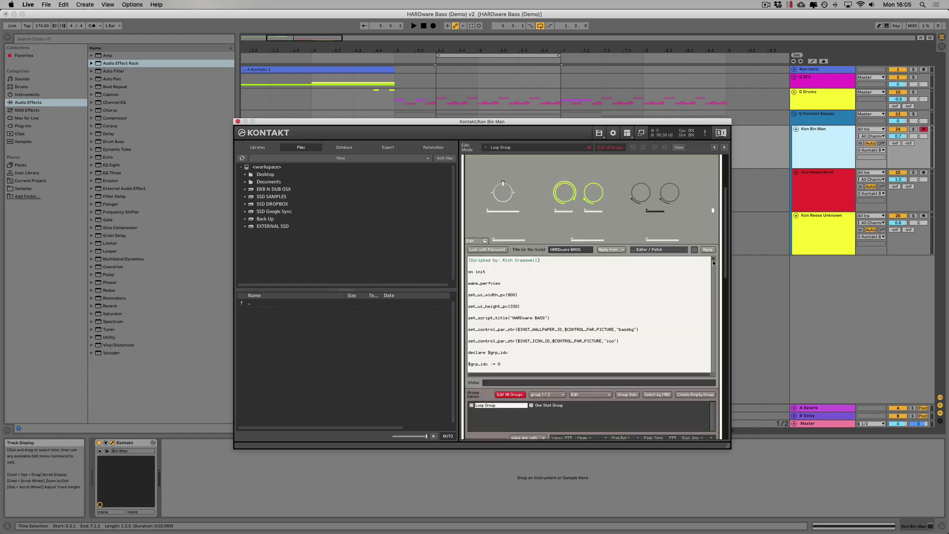
{"action": "scroll", "coordinate": [712, 268], "scroll_direction": "down", "scroll_amount": 5}
{"action": "scroll", "coordinate": [712, 267], "scroll_direction": "down", "scroll_amount": 10}
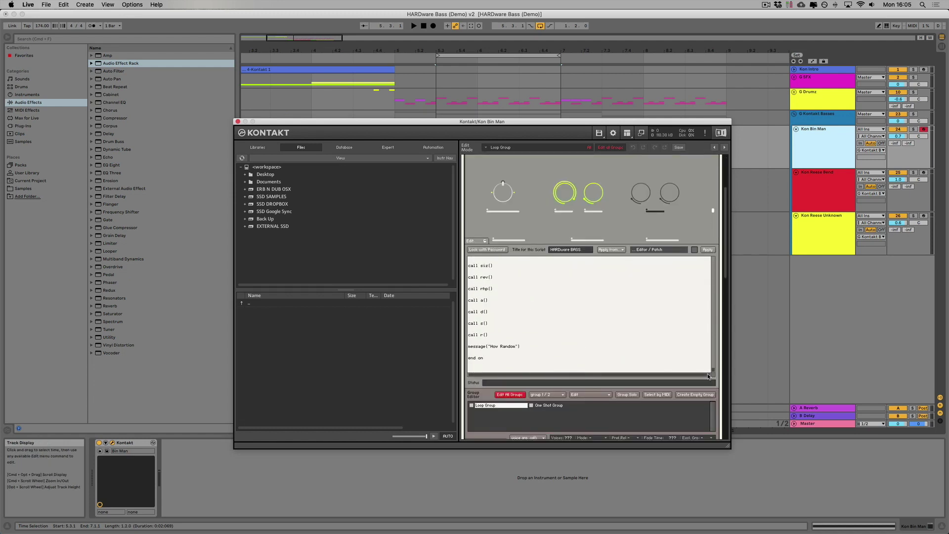
{"action": "left_click_drag", "start_coordinate": [725, 241], "coordinate": [724, 193]}
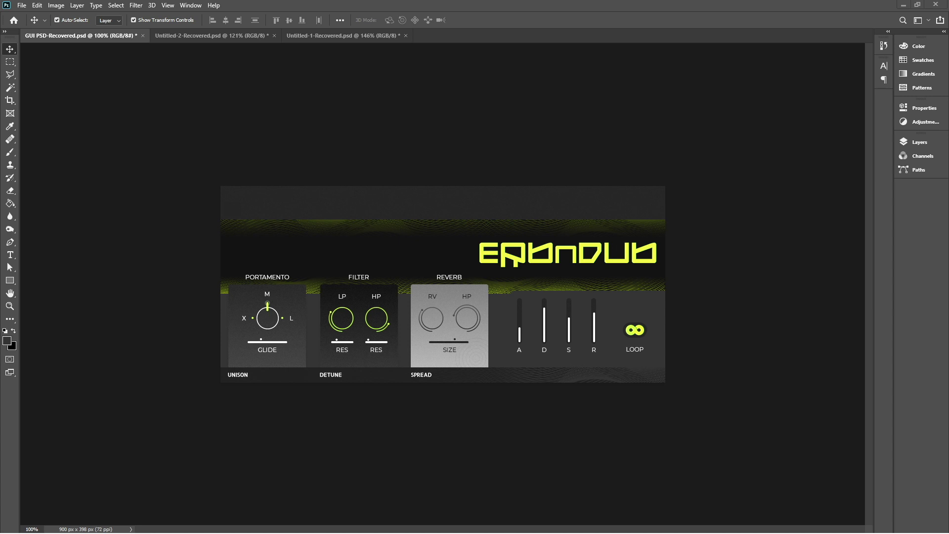
{"action": "key", "text": "ctrl+BackSpace"}
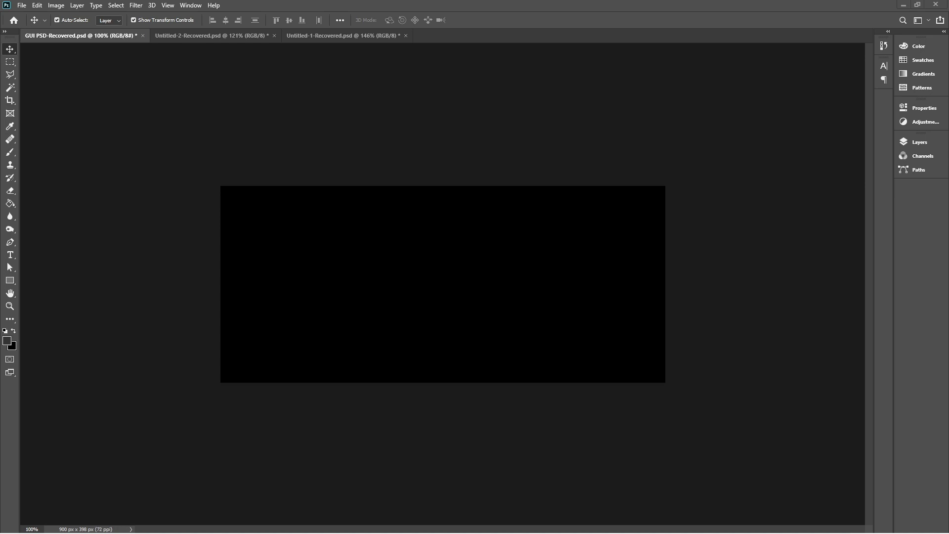
{"action": "key", "text": "ctrl+z"}
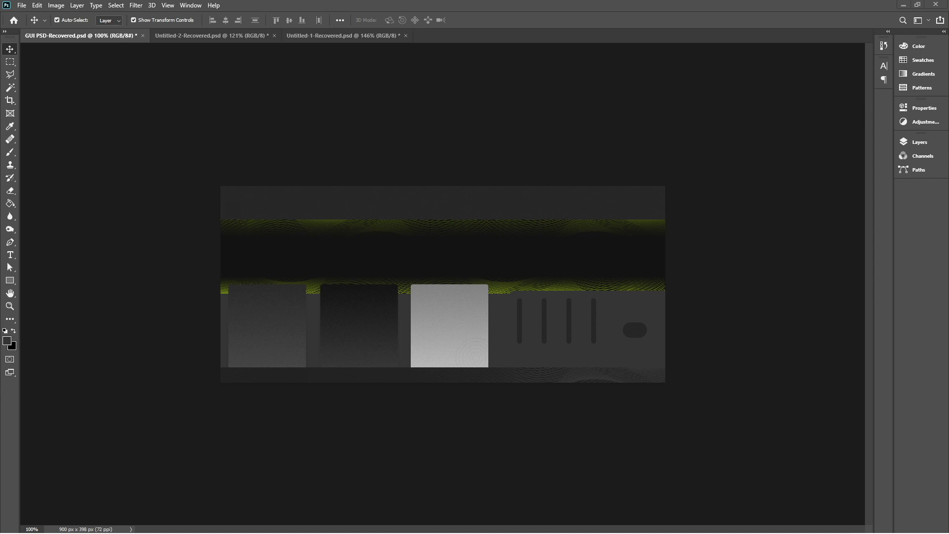
{"action": "key", "text": "ctrl+z"}
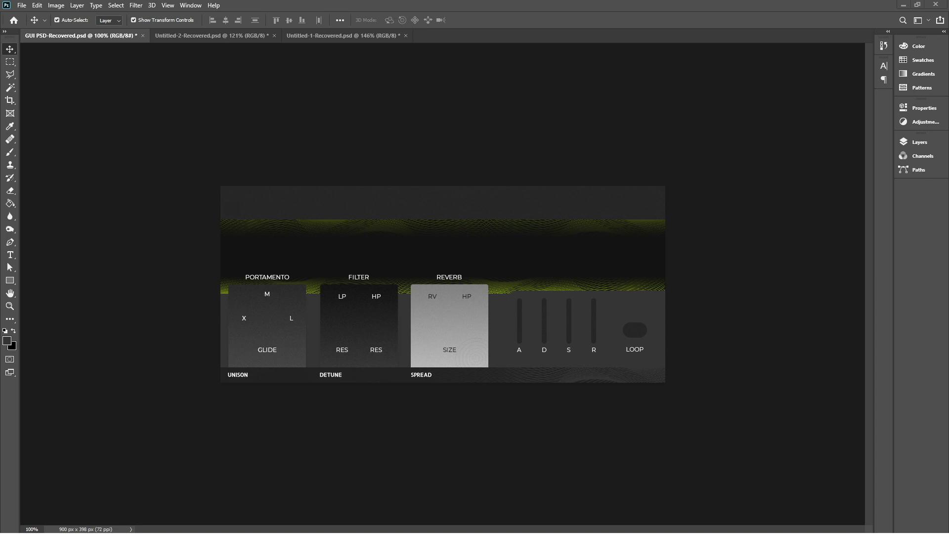
{"action": "key", "text": "ctrl+z"}
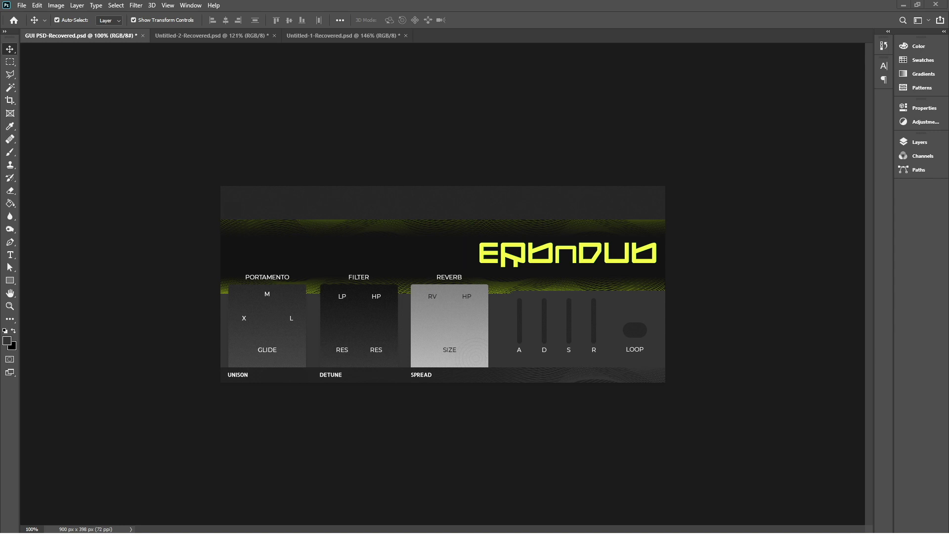
{"action": "key", "text": "ctrl+z"}
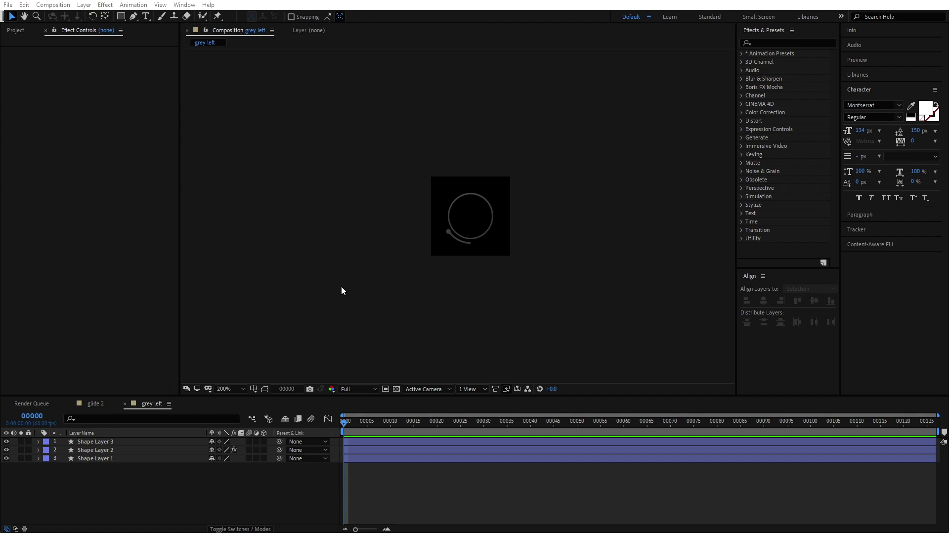
Scrub the 'grey left' knob ring animation forward to frame 00114.
{"action": "mouse_move", "coordinate": [346, 426]}
{"action": "left_mouse_down"}
{"action": "mouse_move", "coordinate": [926, 444]}
{"action": "mouse_move", "coordinate": [932, 435]}
{"action": "mouse_move", "coordinate": [542, 418]}
{"action": "mouse_move", "coordinate": [329, 435]}
{"action": "left_mouse_up"}
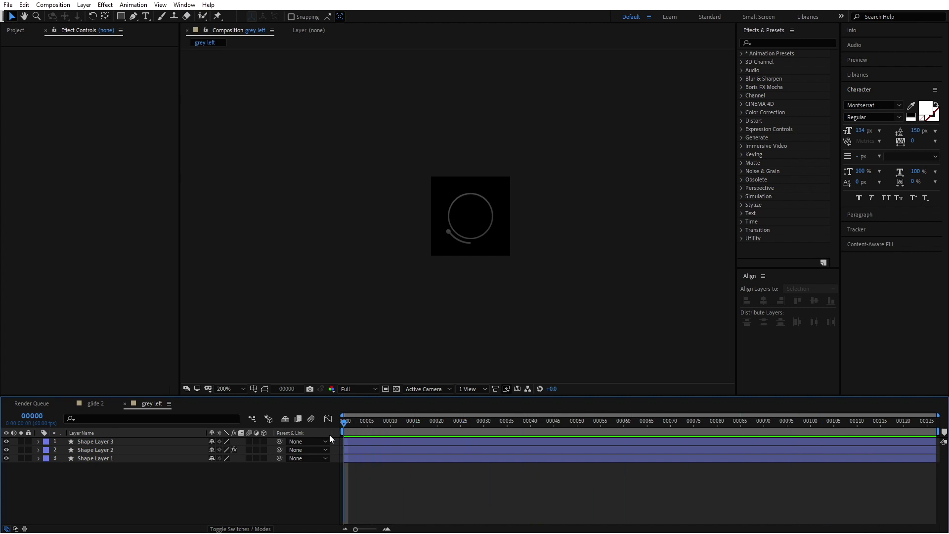